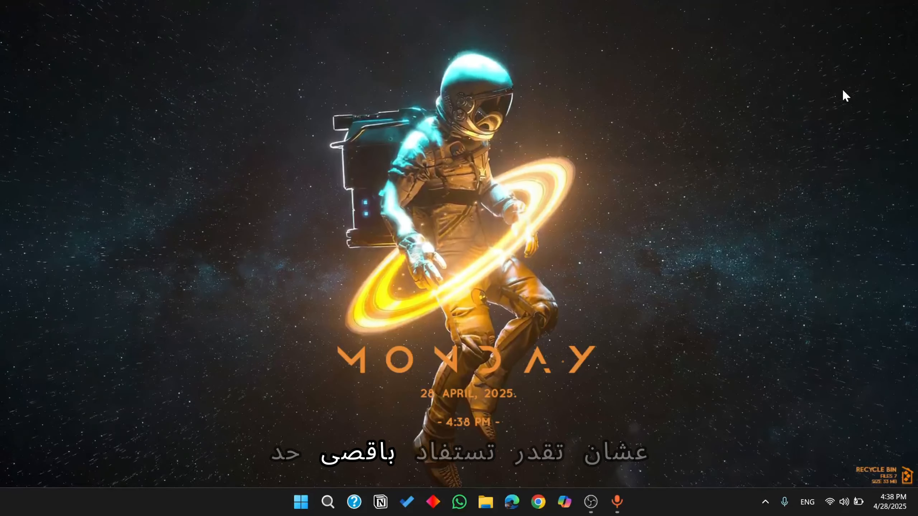
Switch to OBS and open its video settings to view the resolution and FPS options.
left_click(591, 502)
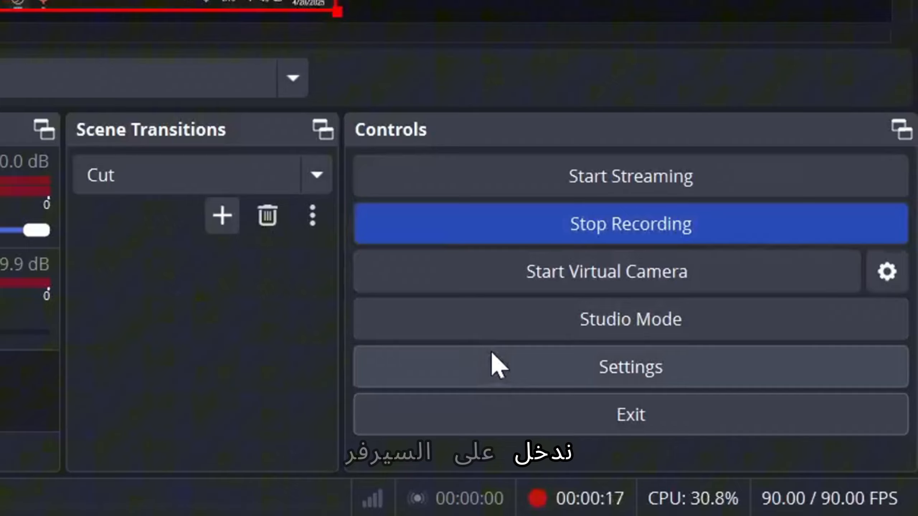
left_click(726, 419)
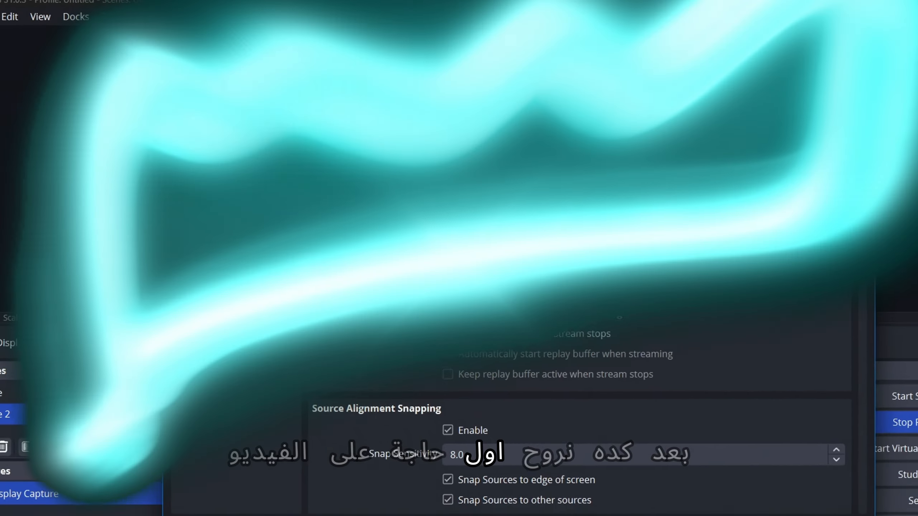
left_click(183, 170)
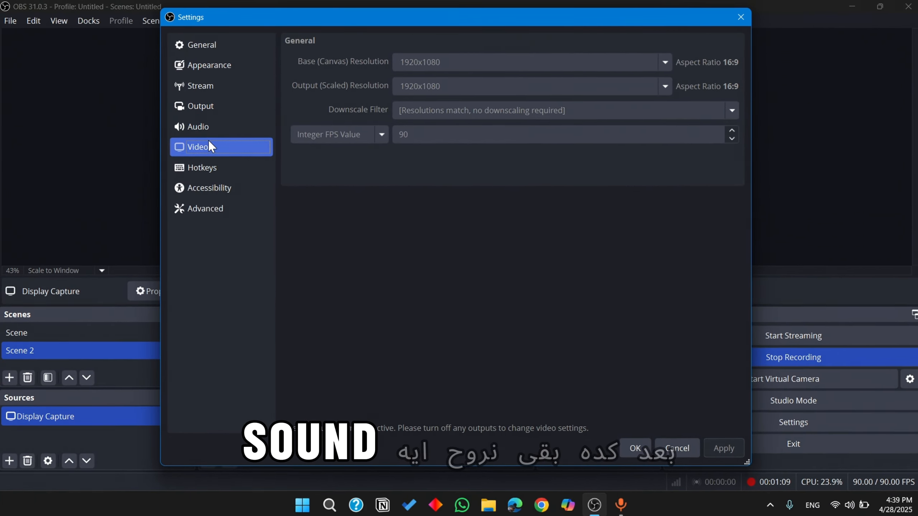
Review the audio settings, including the global audio devices, meters and advanced options.
left_click(209, 139)
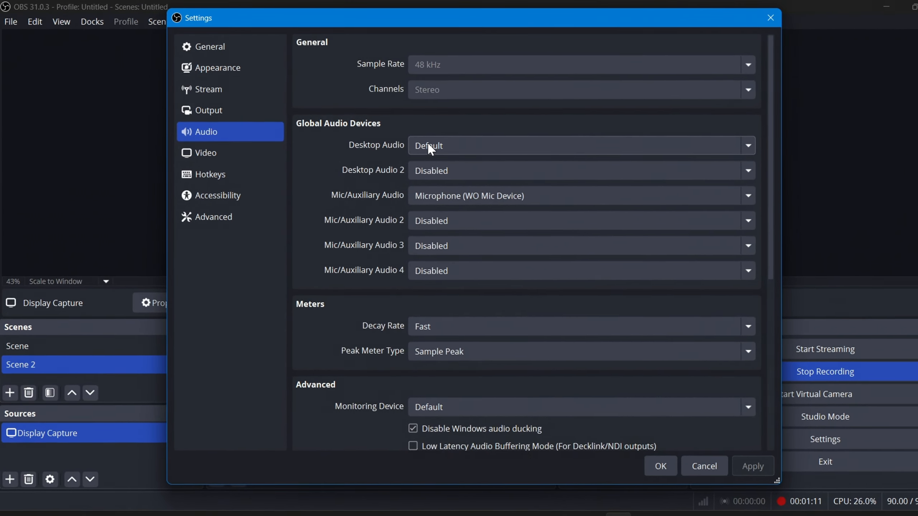
scroll(385, 116, "down", 3)
scroll(385, 117, "up", 3)
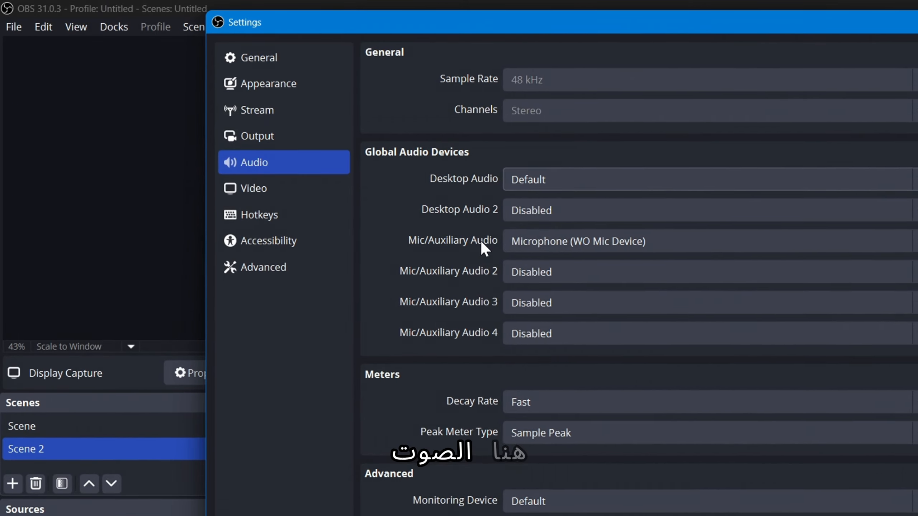
scroll(486, 241, "down", 1)
scroll(481, 222, "down", 1)
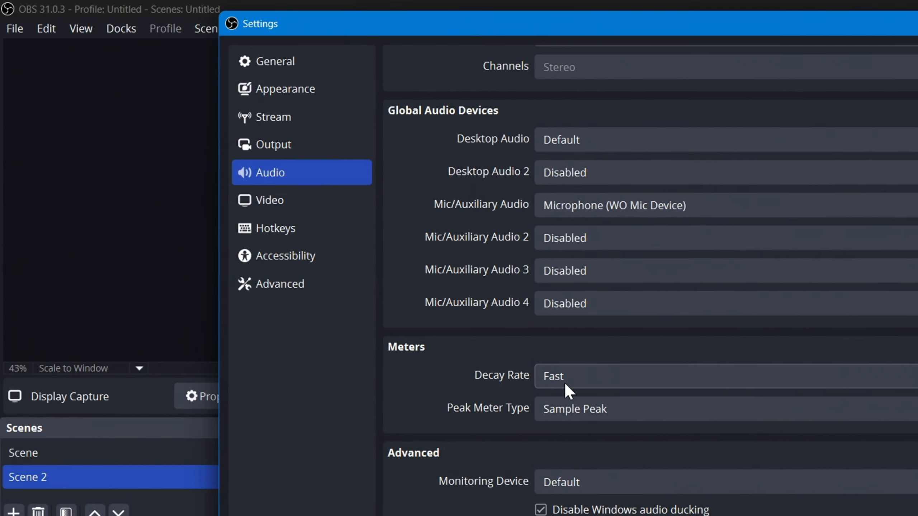
scroll(463, 328, "down", 5)
scroll(505, 368, "up", 8)
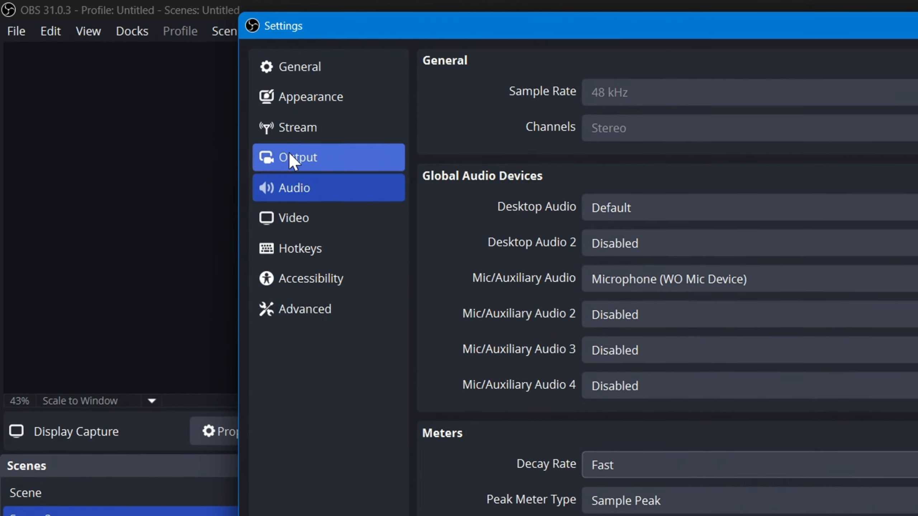
Look through the available streaming services in the stream settings and show the stream key field for Twitch.
left_click(289, 127)
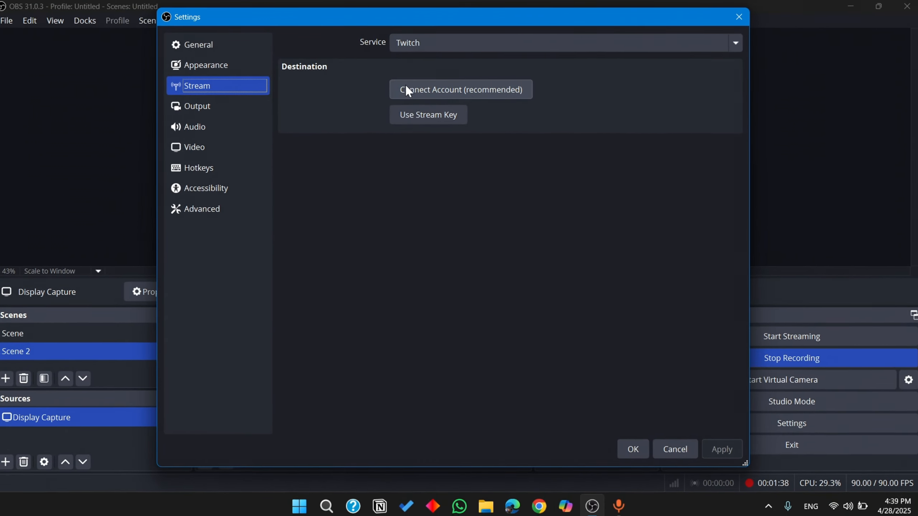
left_click(407, 49)
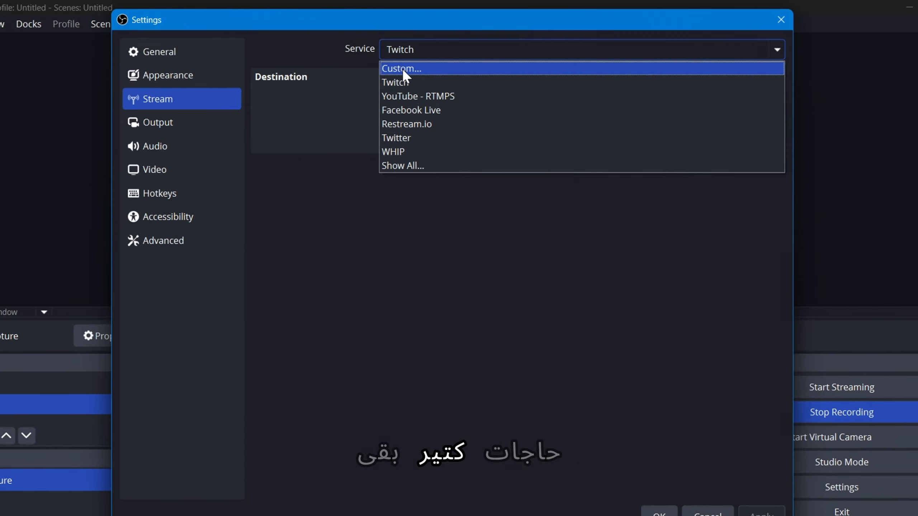
left_click(317, 76)
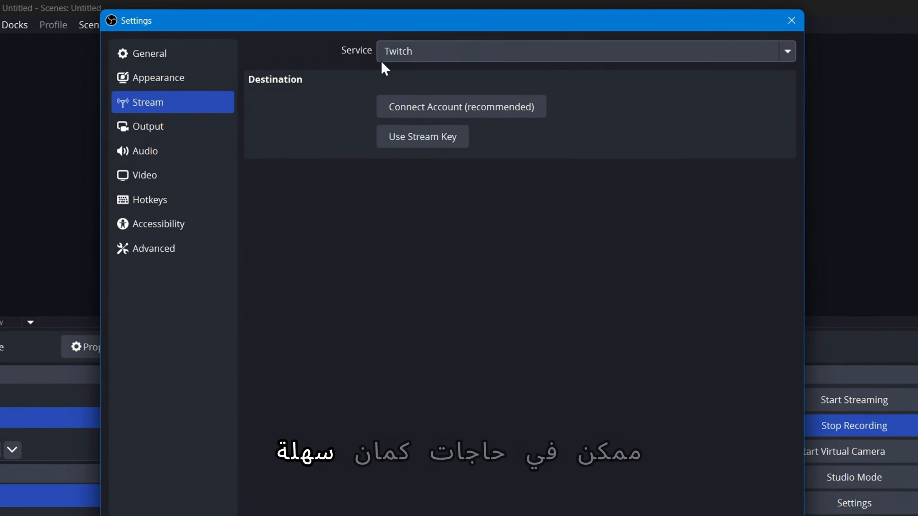
left_click(390, 55)
left_click(326, 103)
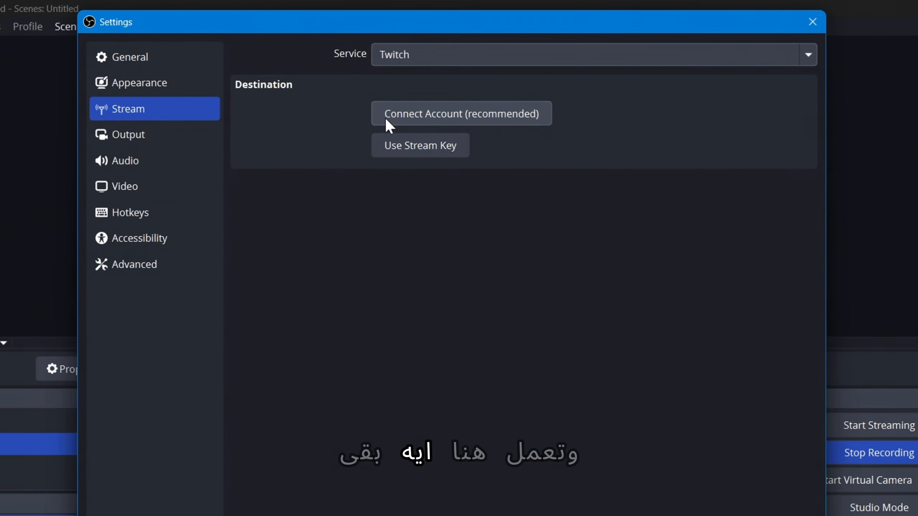
left_click(385, 150)
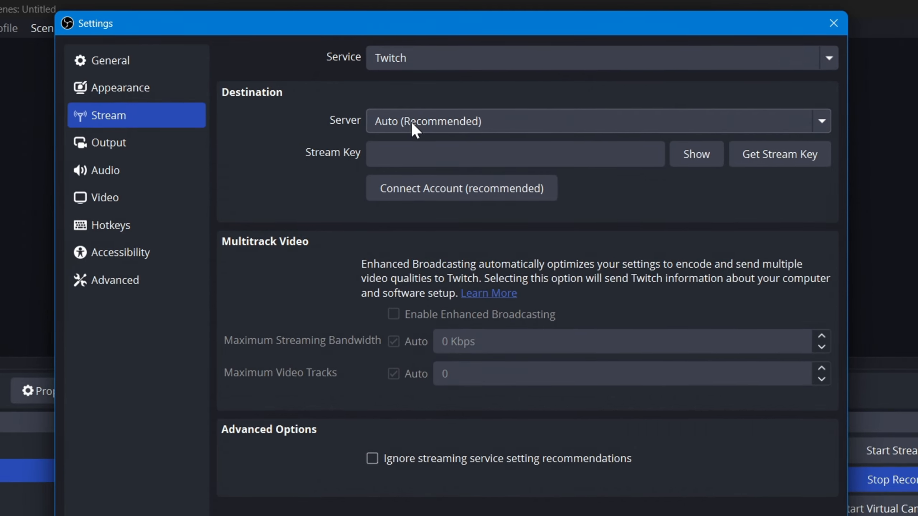
left_click(405, 152)
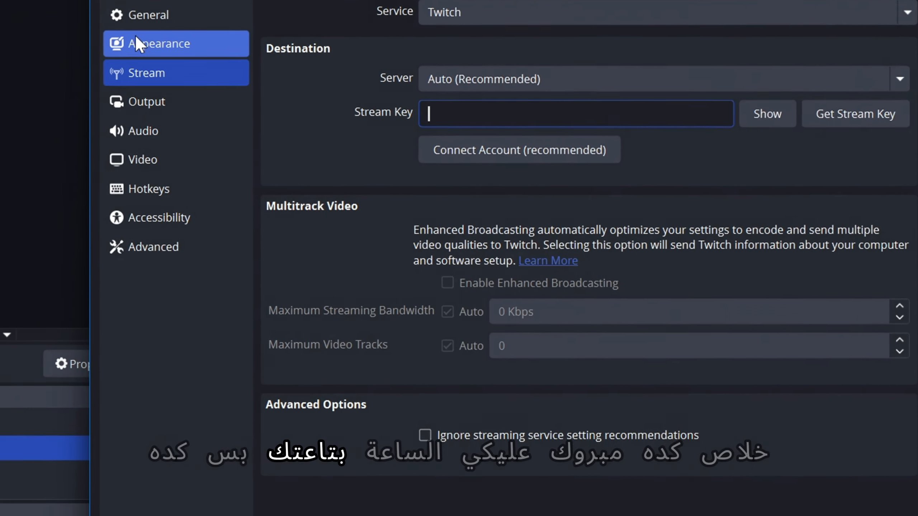
Look over the appearance settings and the general settings, including the preview, studio mode and multiview options.
left_click(144, 29)
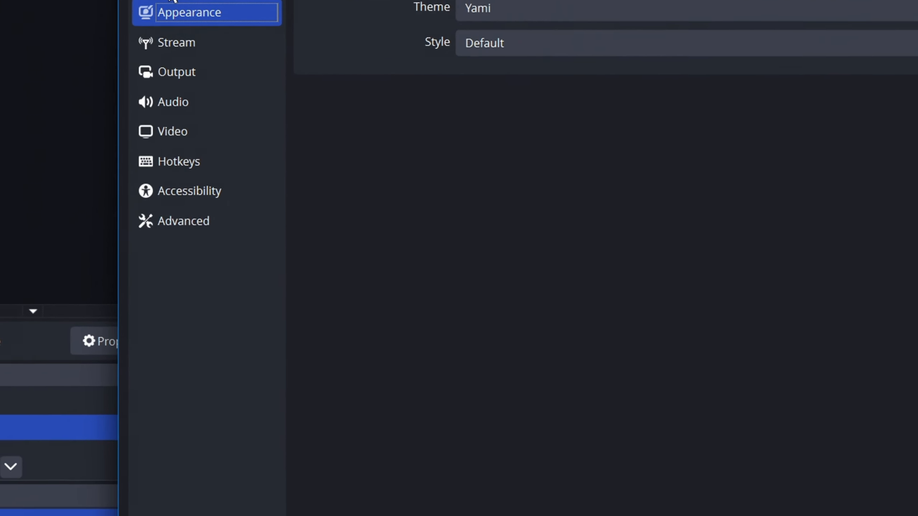
left_click(149, 7)
scroll(560, 164, "down", 10)
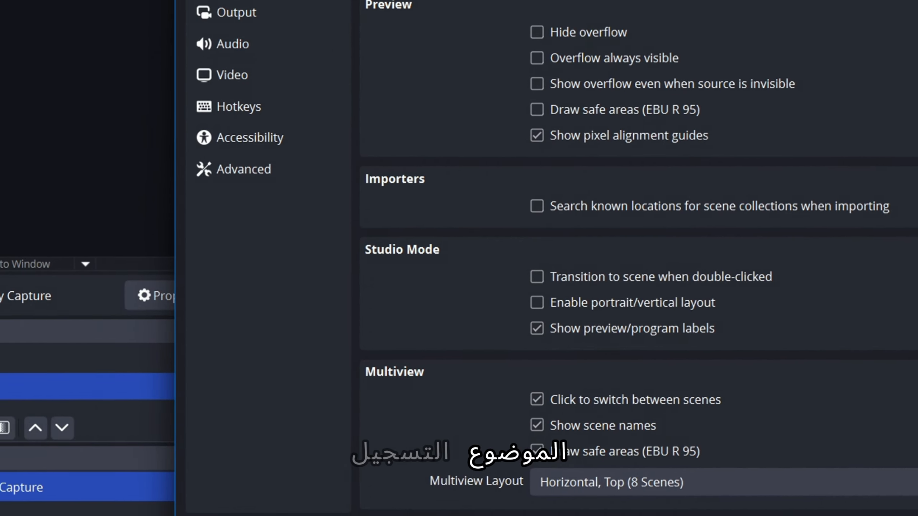
scroll(808, 466, "up", 10)
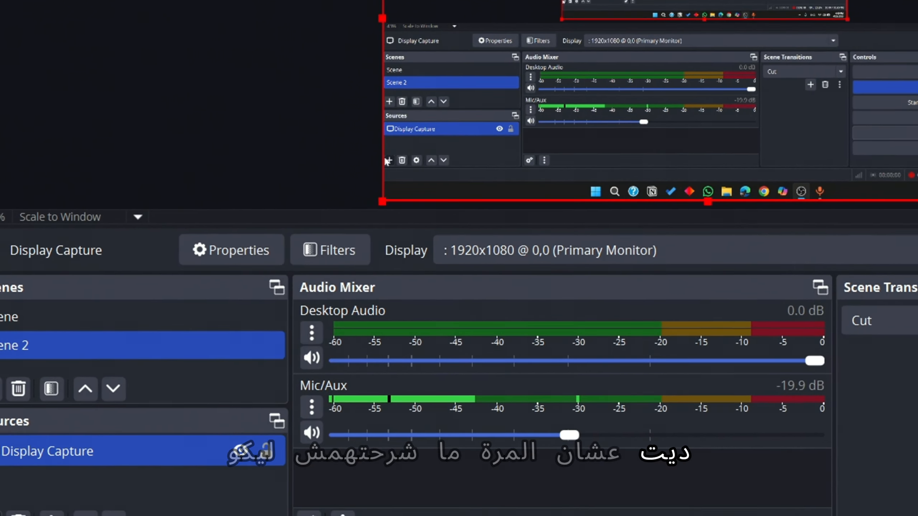
Add a new Application Audio Capture (BETA) source to Scene 2 for the [SearchHost.exe]: Search window, keeping the default match priority.
left_click(0, 515)
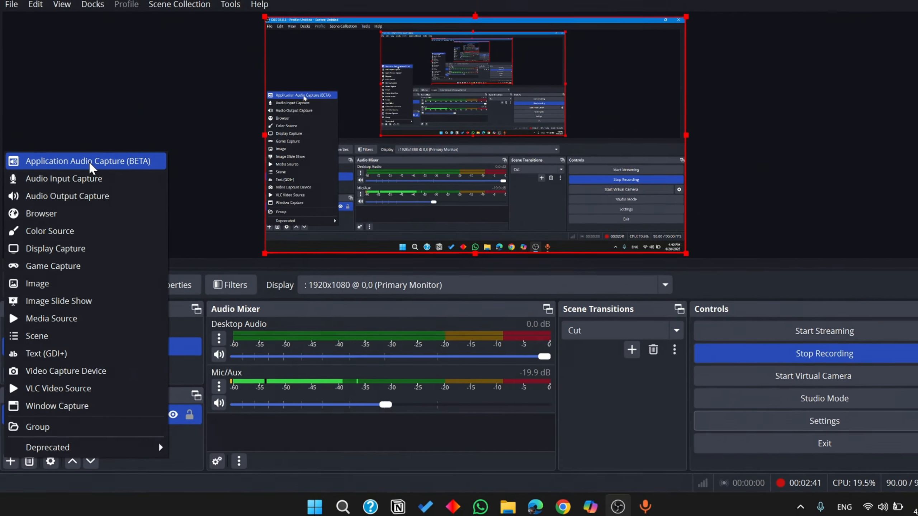
left_click(86, 172)
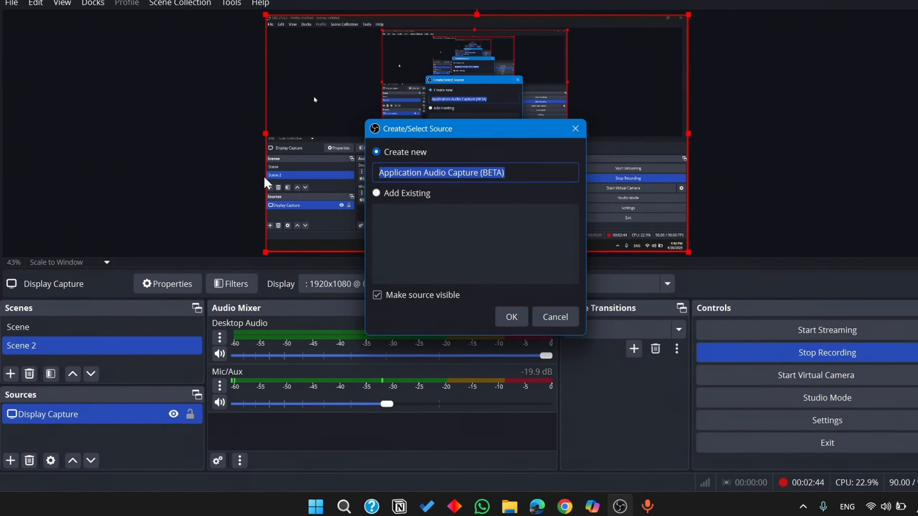
left_click(518, 315)
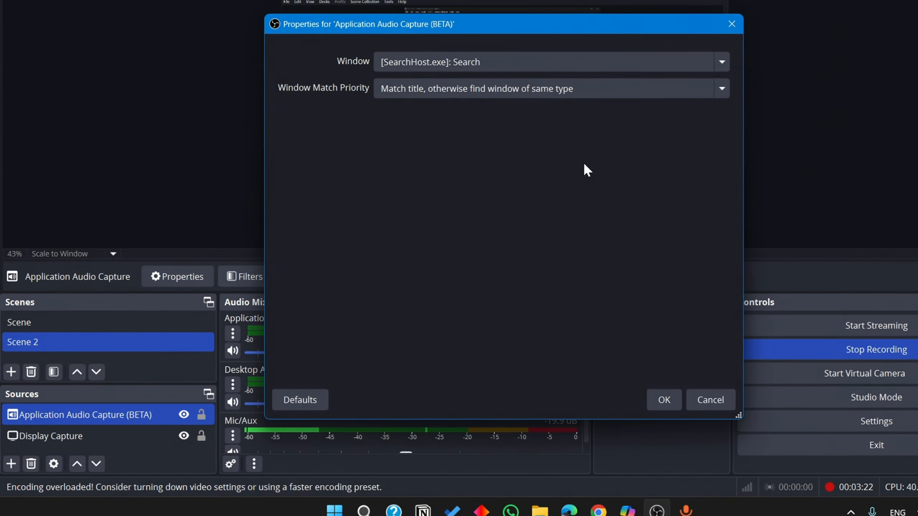
left_click(720, 57)
left_click(708, 74)
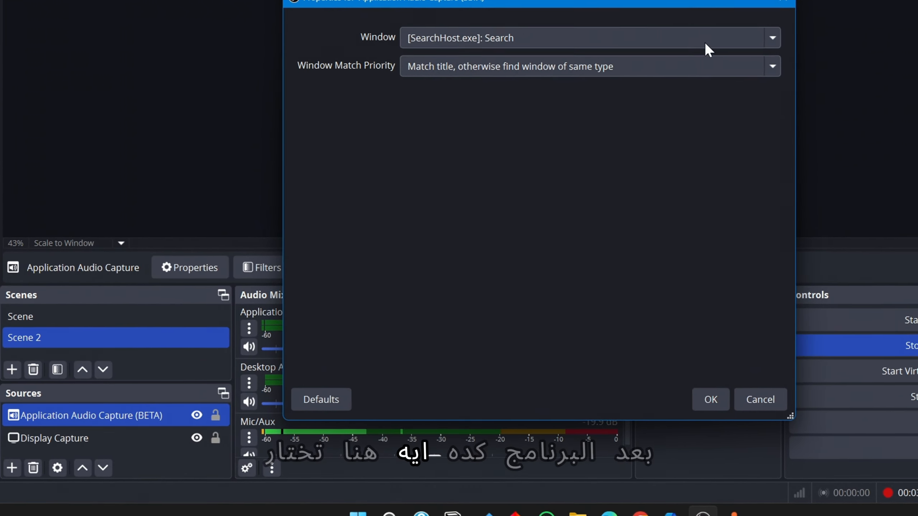
left_click(719, 399)
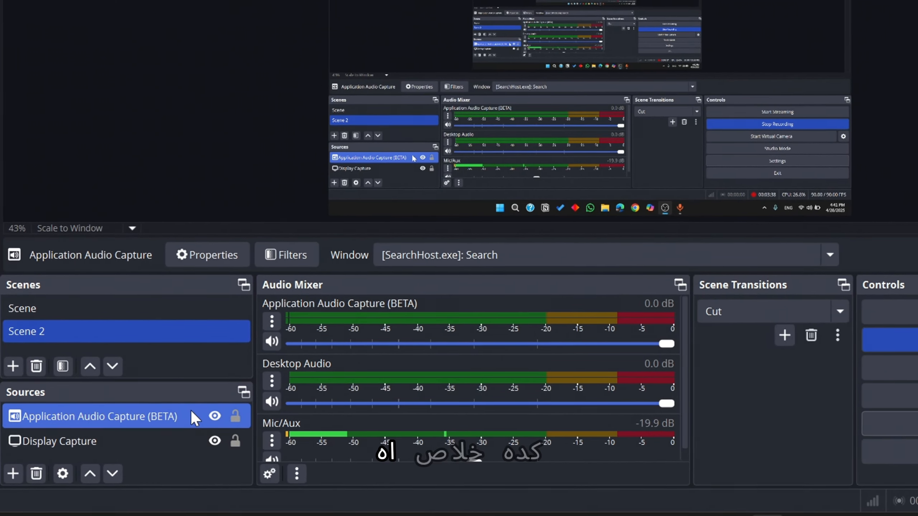
Remove the Application Audio Capture (BETA) source from Scene 2.
right_click(184, 416)
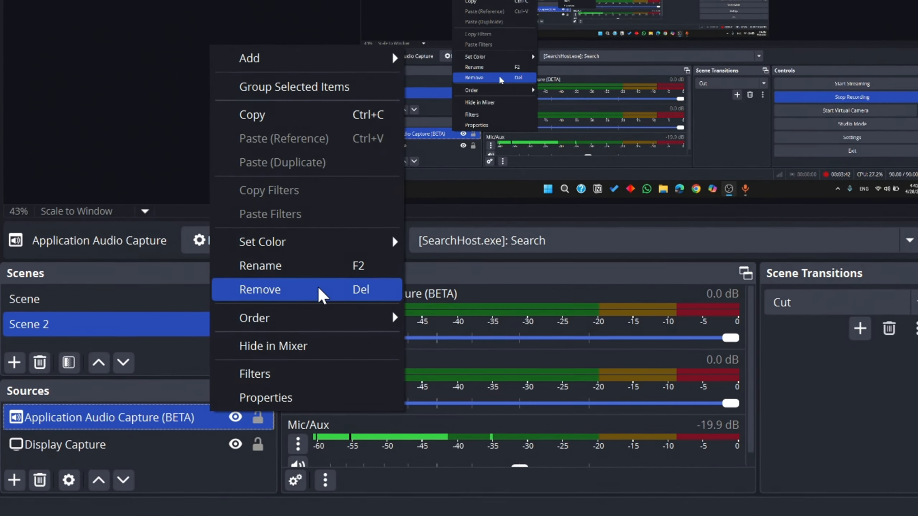
left_click(318, 294)
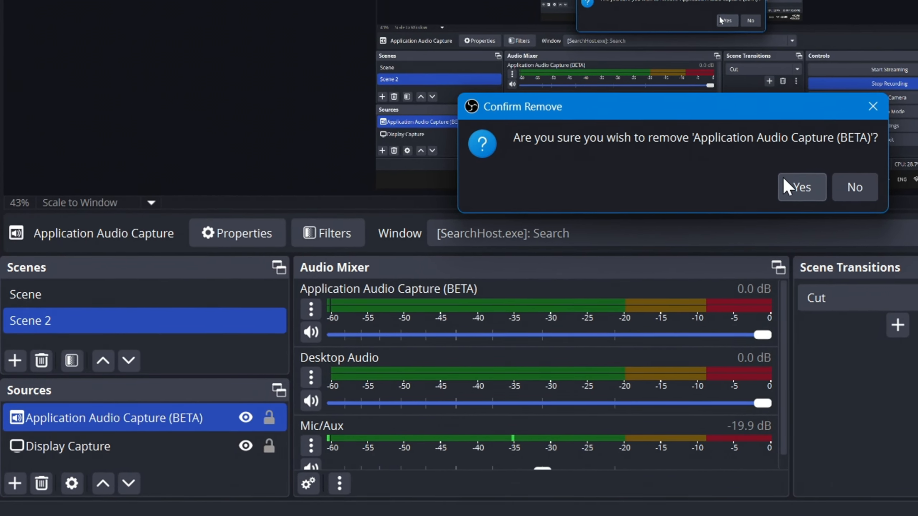
left_click(774, 194)
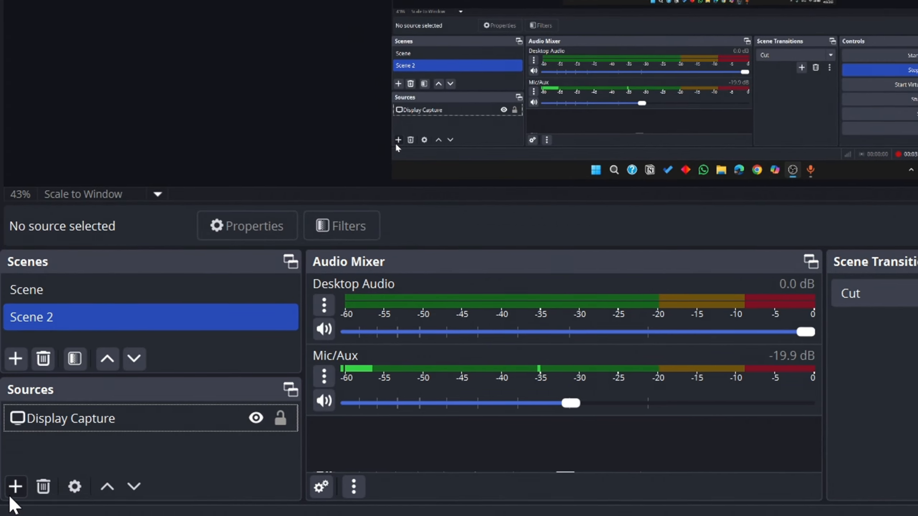
Open the list of source types that can be added to Scene 2.
left_click(15, 484)
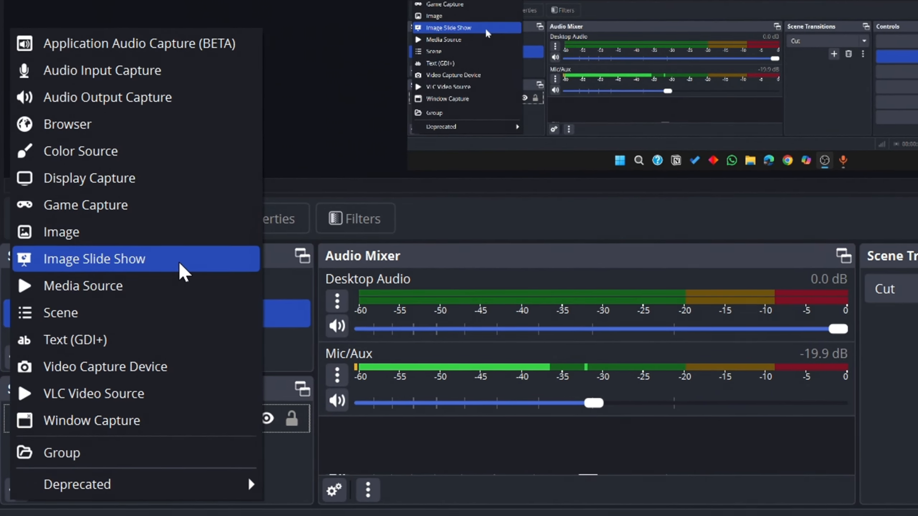